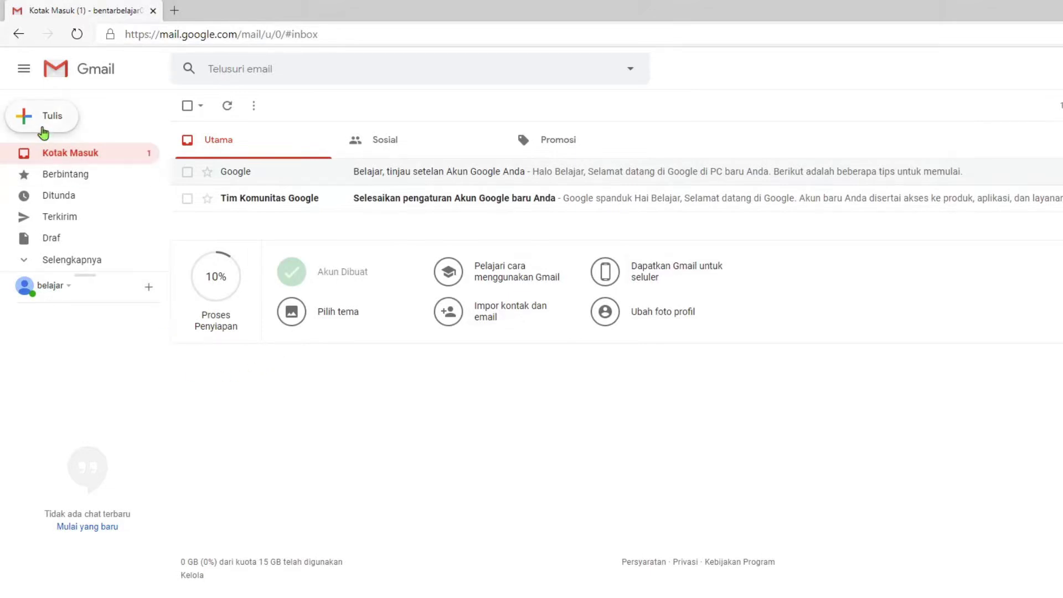
# Start a new blank message and show the signed-in account card in the second Gmail window
pyautogui.click(43, 133)
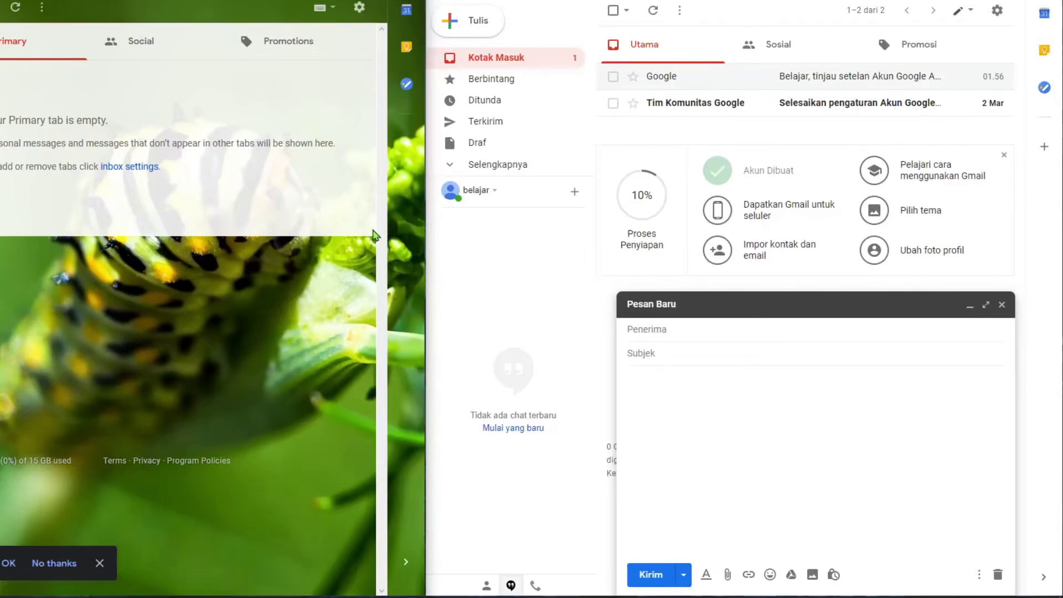
pyautogui.click(408, 2)
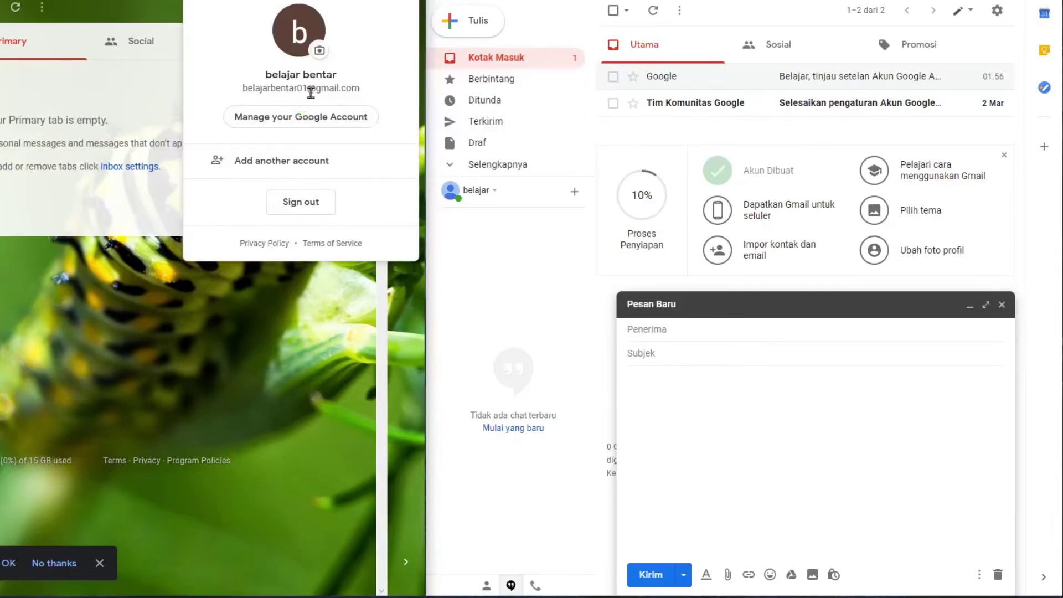
# Address the draft to the recipient's e-mail with subject 'mencoba mengirim email', then maximise the window
pyautogui.click(684, 328)
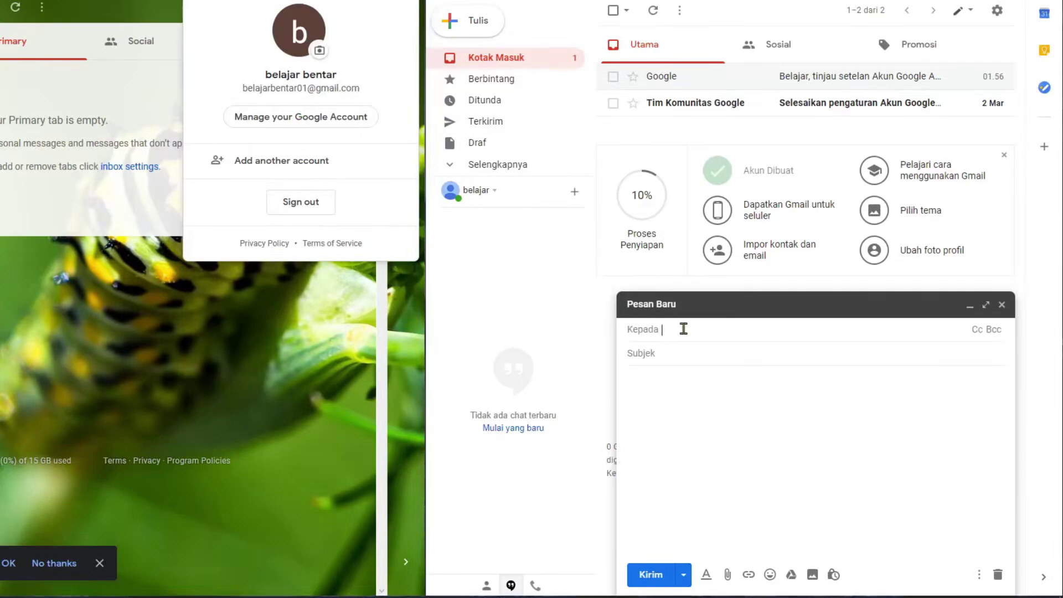
pyautogui.click(700, 352)
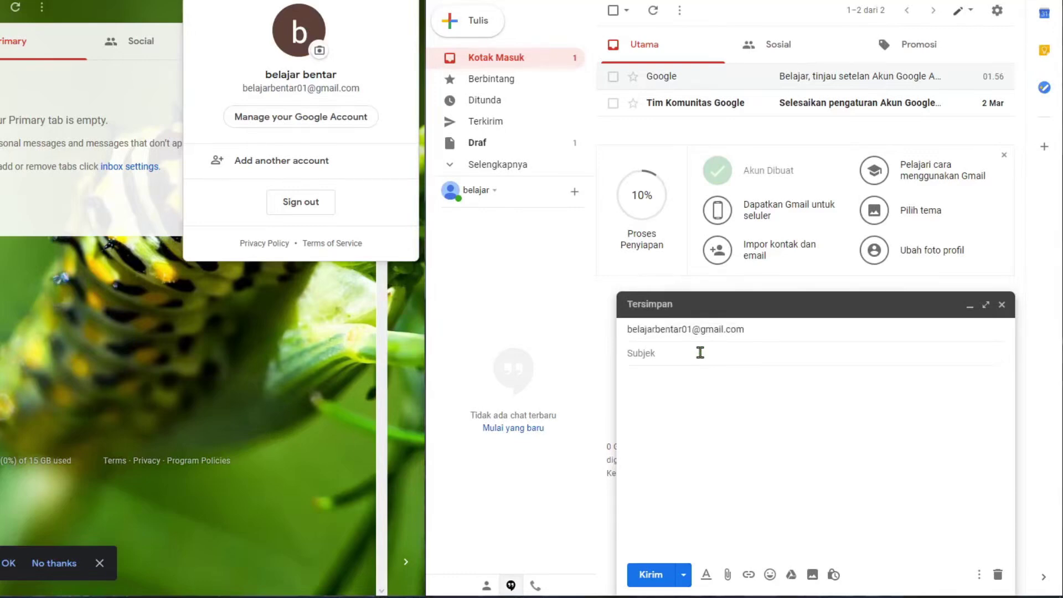
pyautogui.write('mencoba mengirim email')
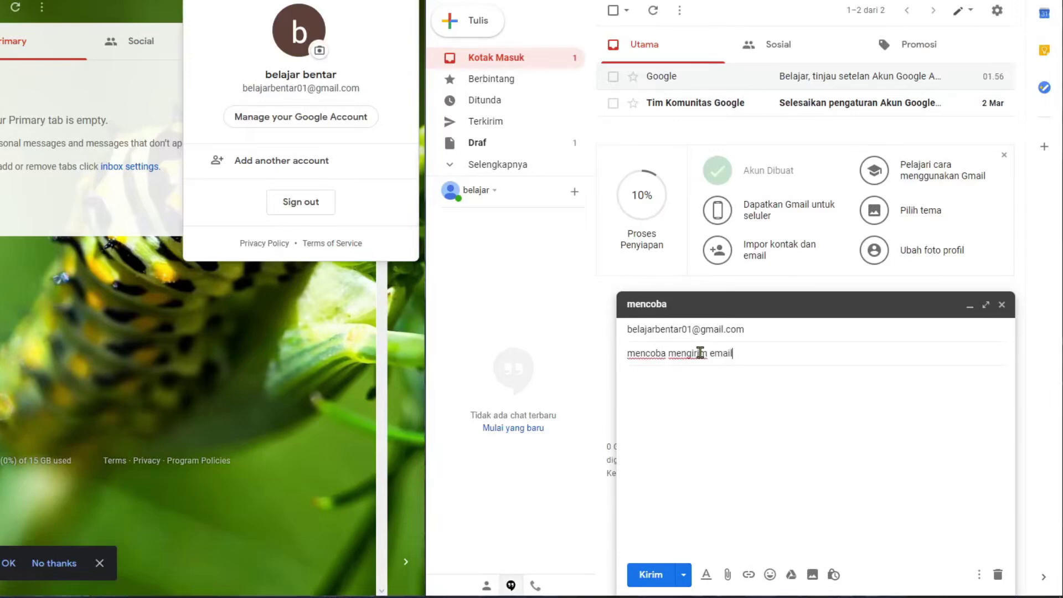
pyautogui.click(783, 392)
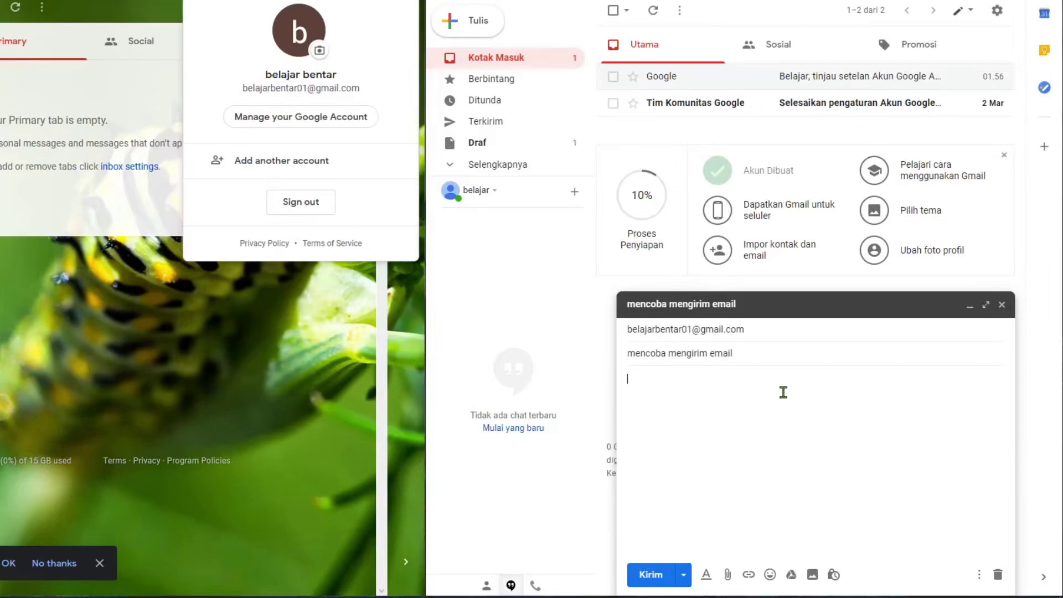
pyautogui.press('super+Up')
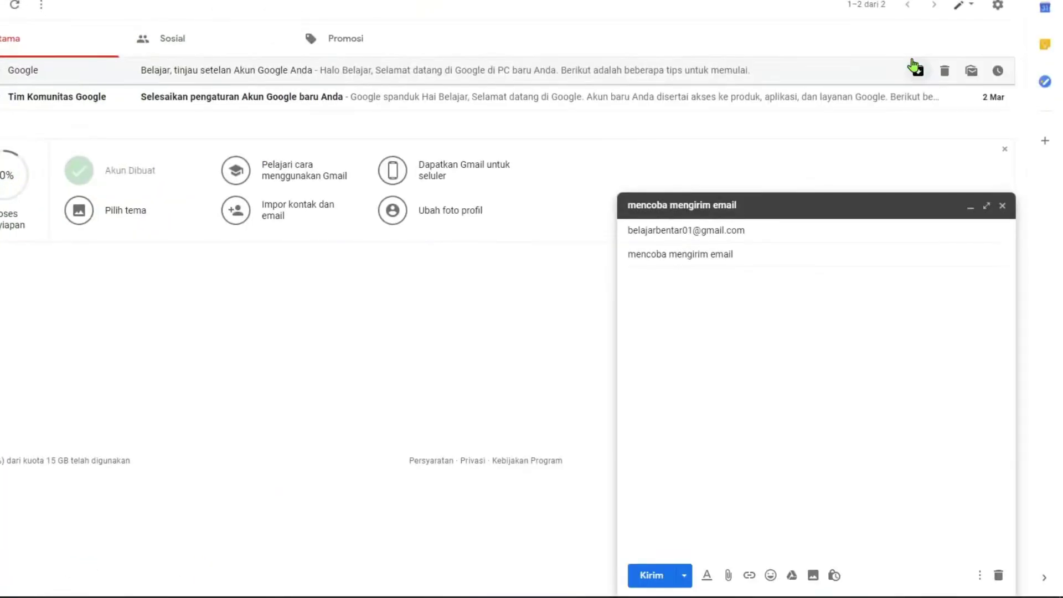
# Type 'fda adf jfdkal jlkasjdf lkjasdfl k' as the body and open the attachment file picker
pyautogui.write('fda adf jfdkal jlkasjdf lkjasdfl k')
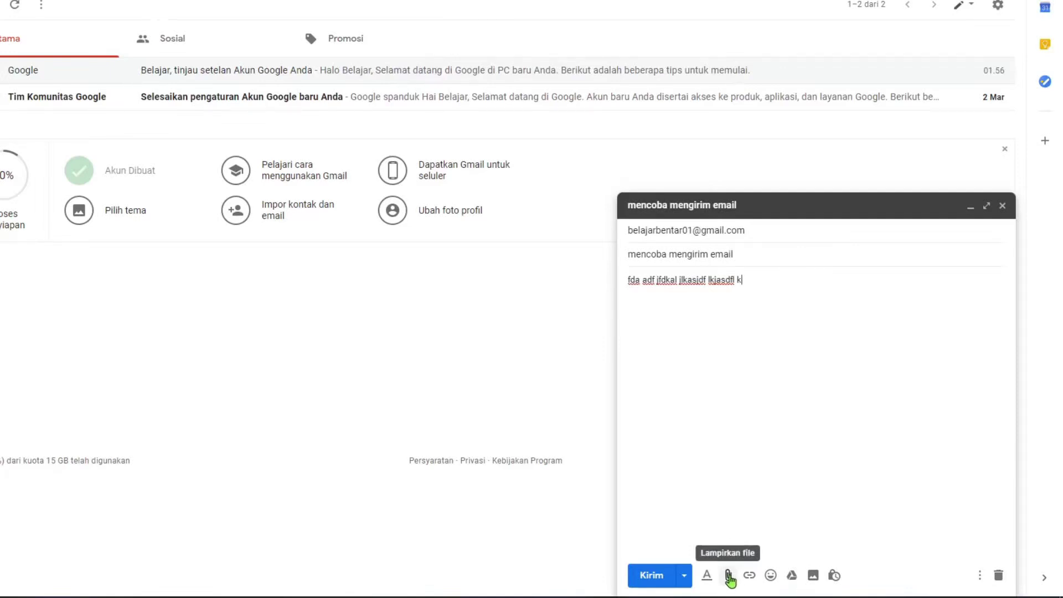
pyautogui.click(730, 577)
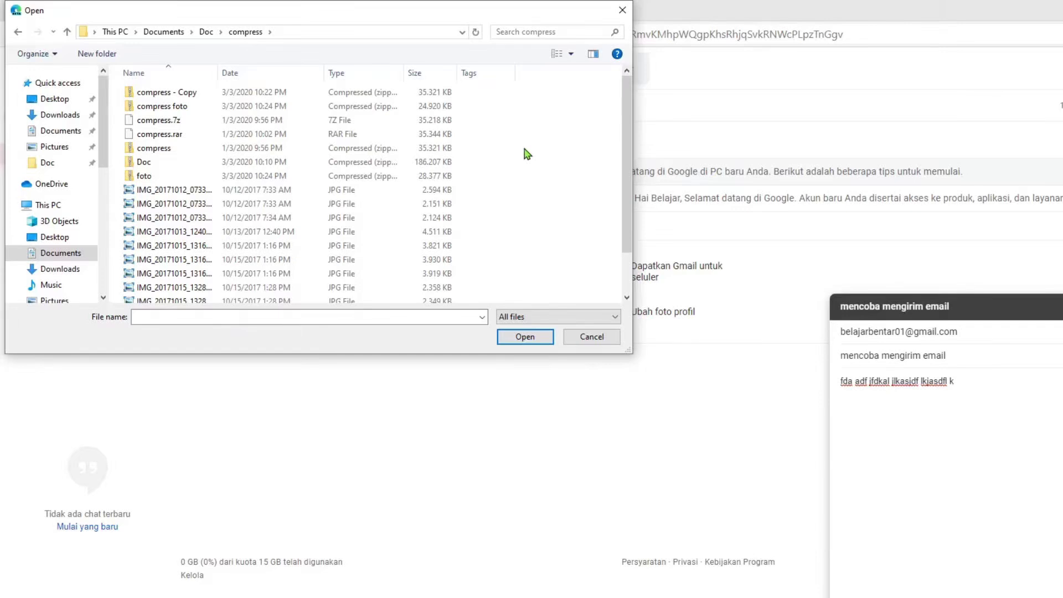
# Try attaching the foto archive, then cancel the Google Drive large-file prompt
pyautogui.click(435, 182)
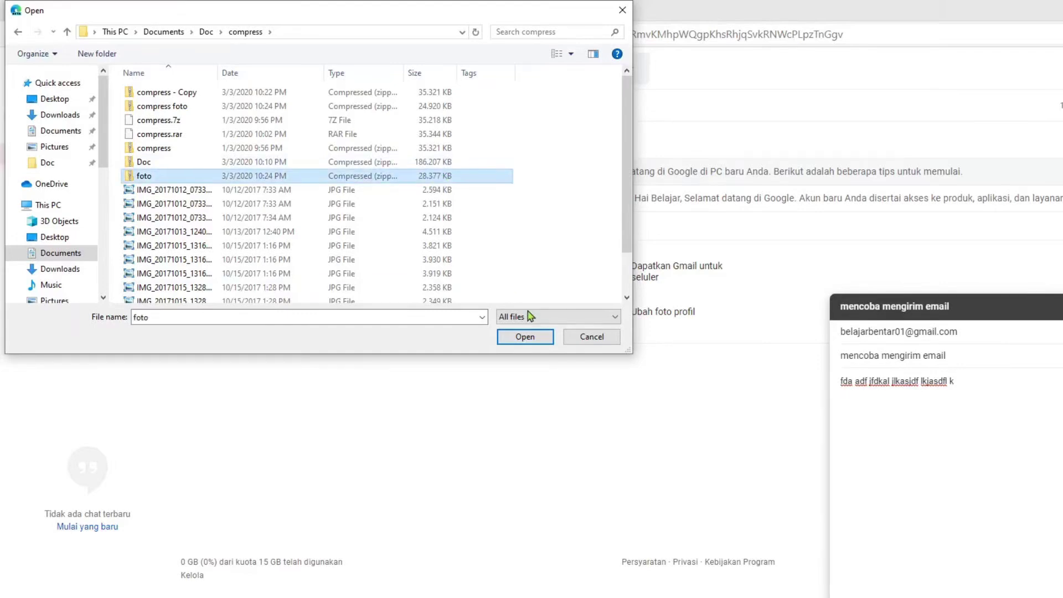
pyautogui.click(530, 339)
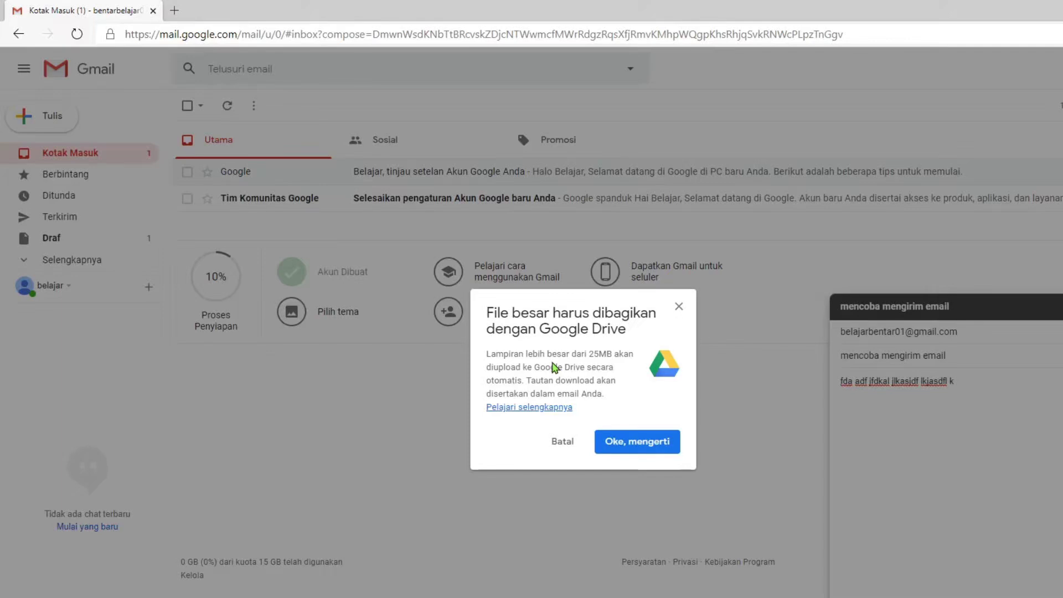
pyautogui.click(562, 442)
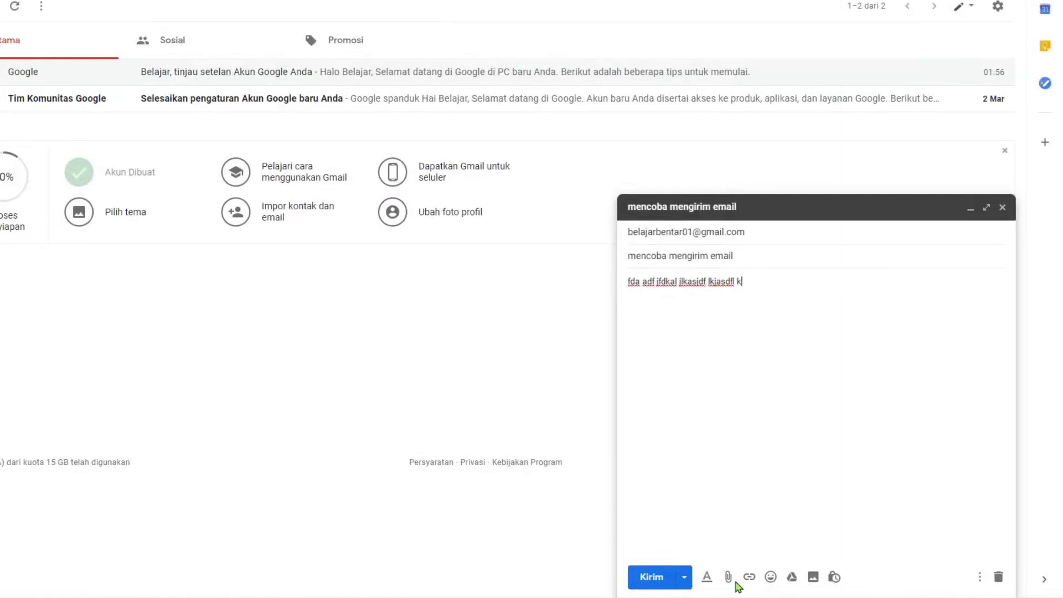
# Select nine JPG photos totalling 27.1 MB and attach them, triggering the over-25MB warning
pyautogui.click(793, 596)
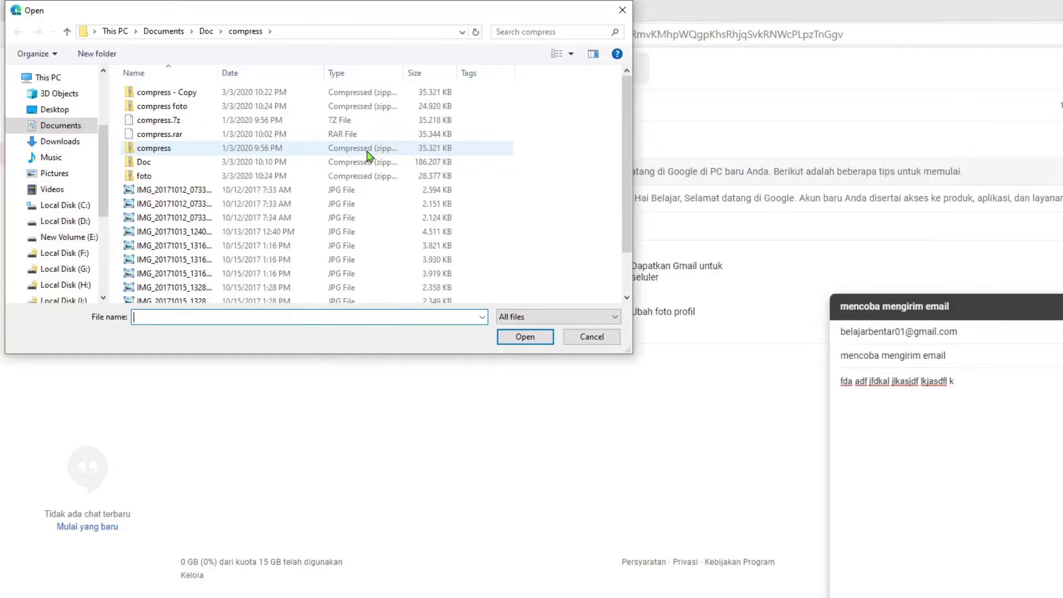
pyautogui.click(369, 190)
pyautogui.scroll(-1, 368, 192)
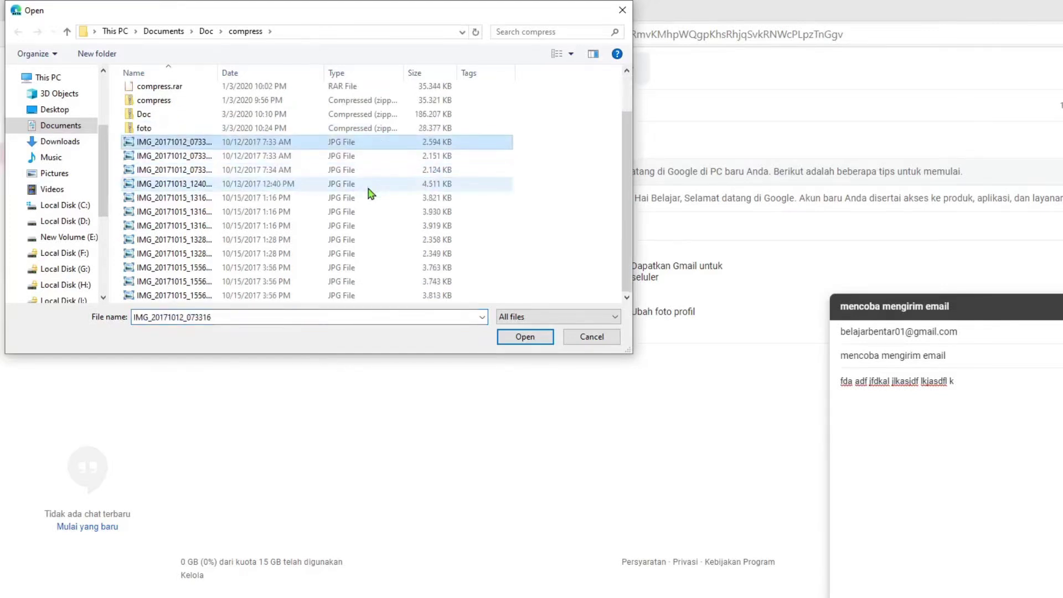
pyautogui.keyDown('shift'); pyautogui.click(370, 255); pyautogui.keyUp('shift')
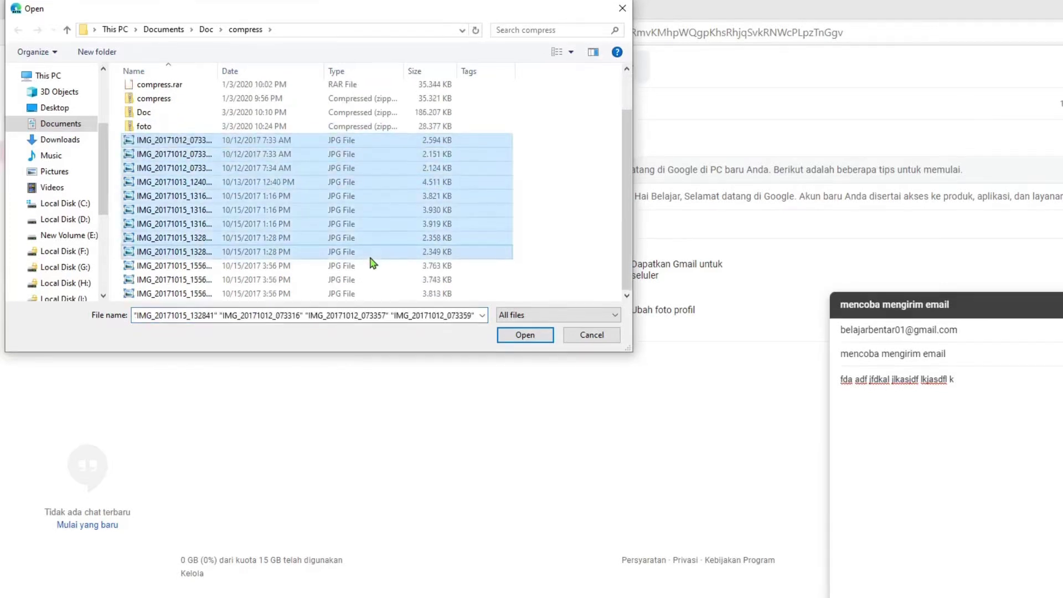
pyautogui.rightClick(372, 228)
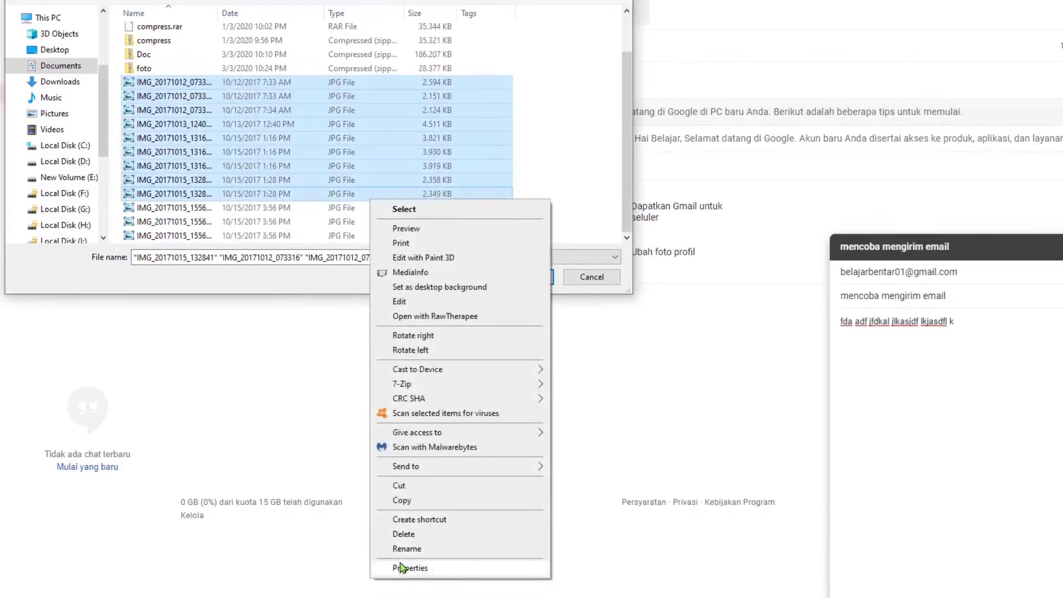
pyautogui.click(407, 568)
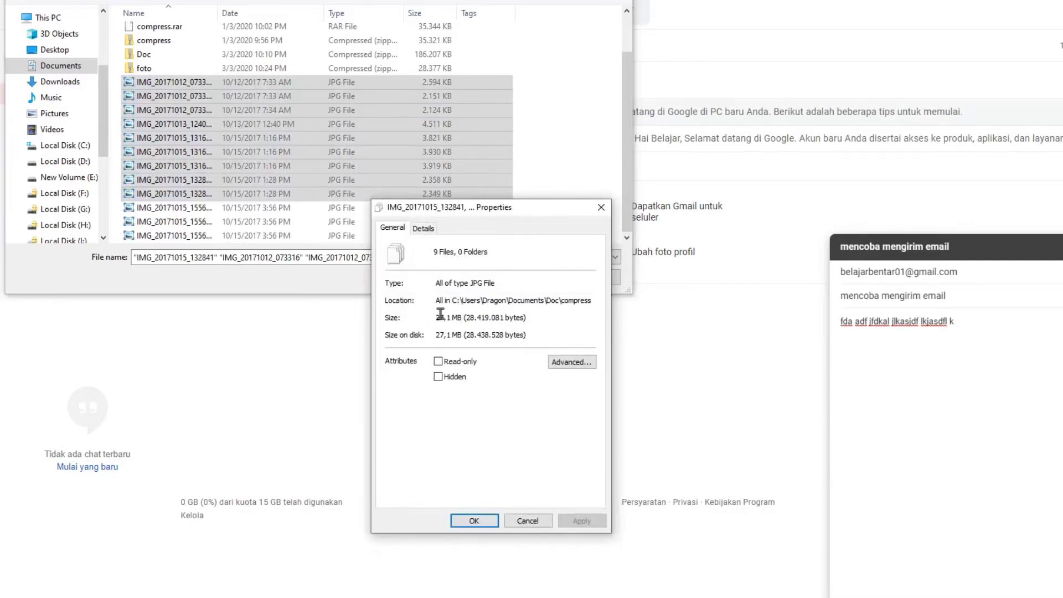
pyautogui.click(527, 521)
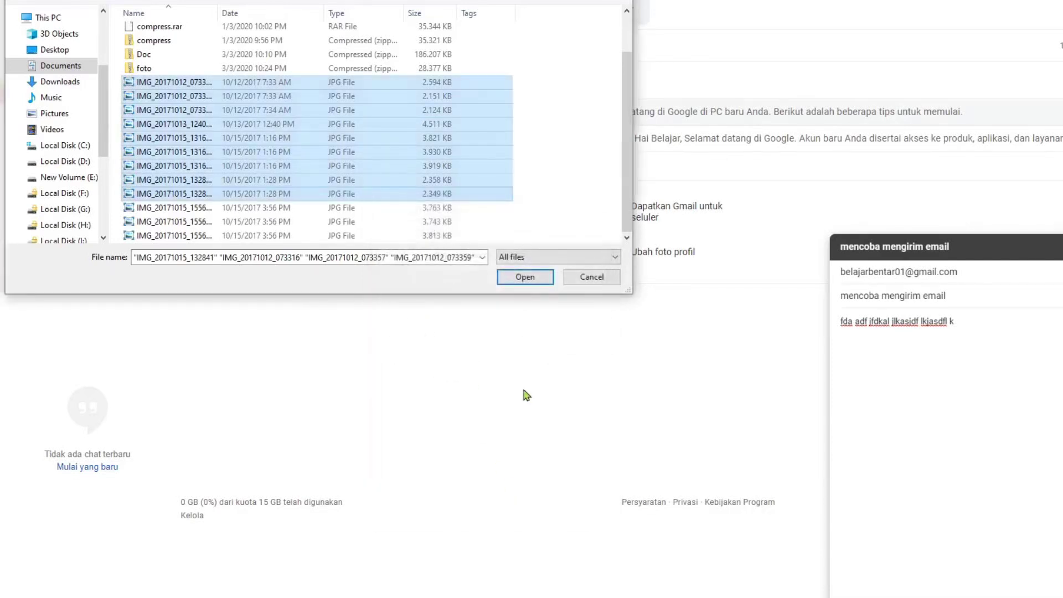
pyautogui.click(524, 278)
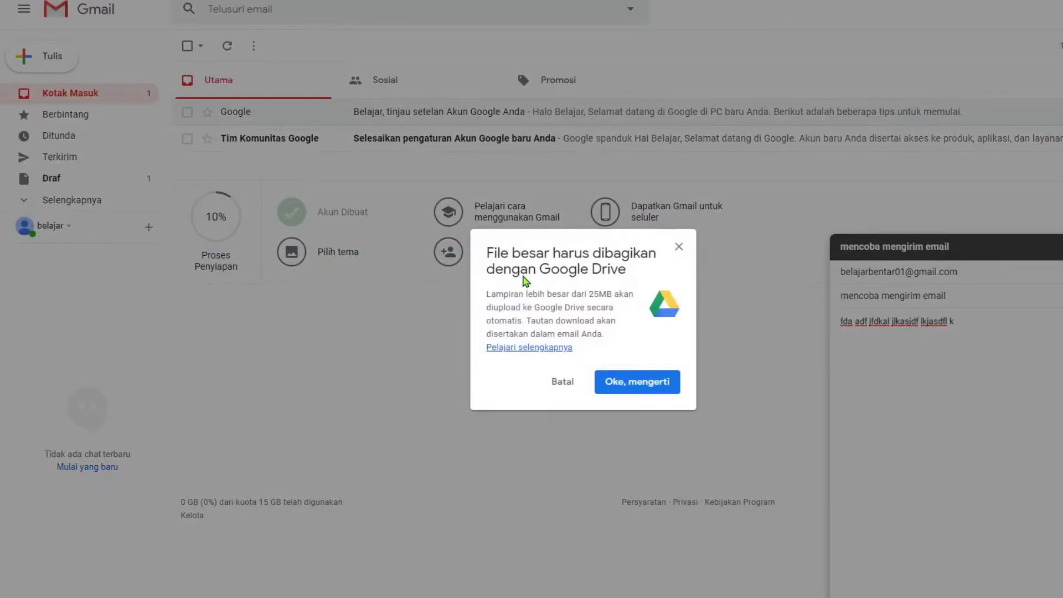
# Cancel the Drive notice, then attach aa.docx and aa.pdf from the Documents > Doc folder
pyautogui.click(565, 384)
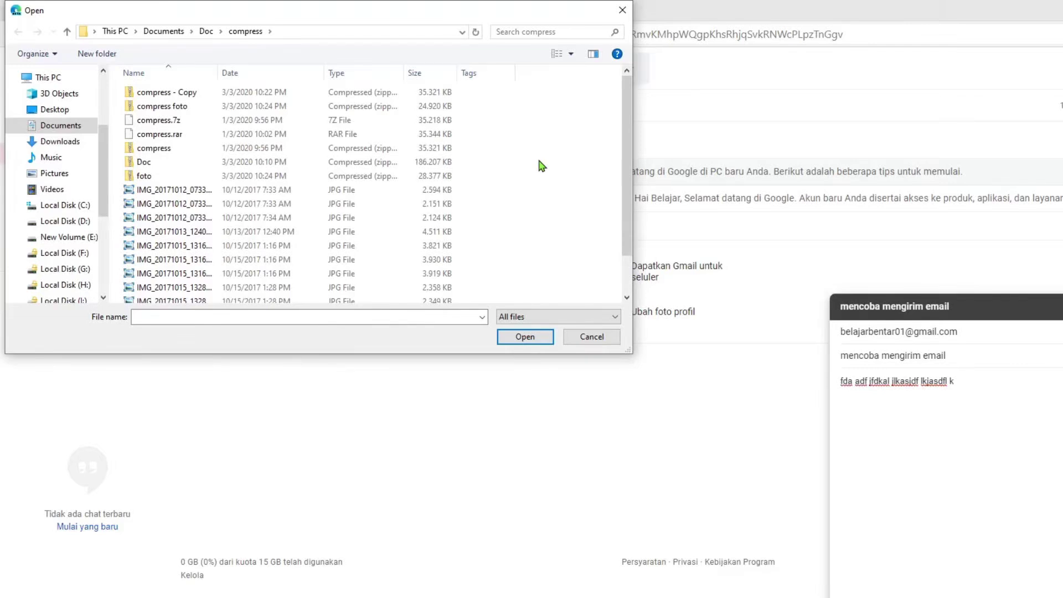
pyautogui.click(207, 32)
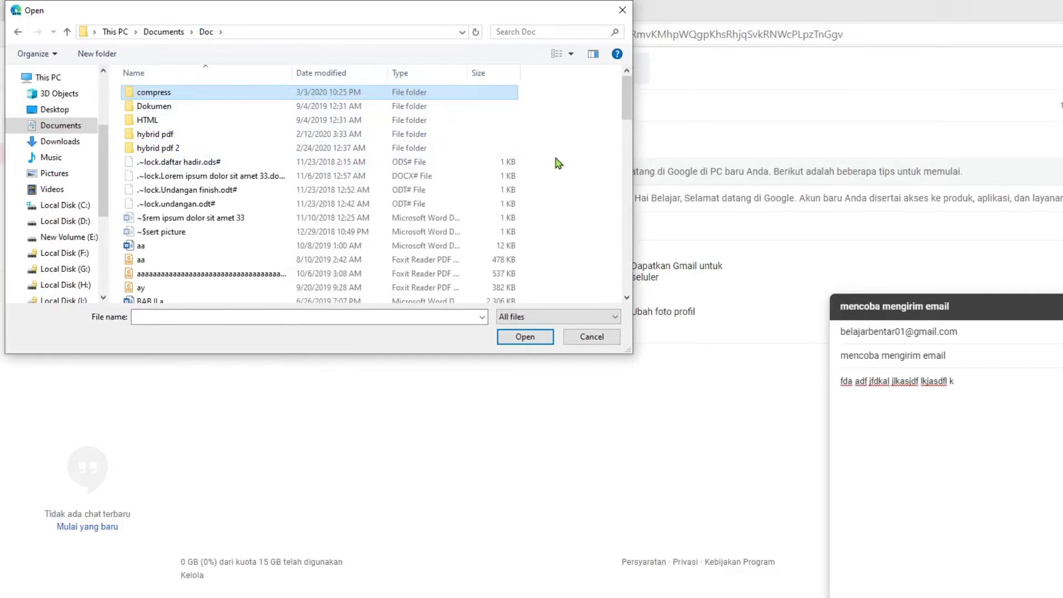
pyautogui.scroll(-1, 558, 163)
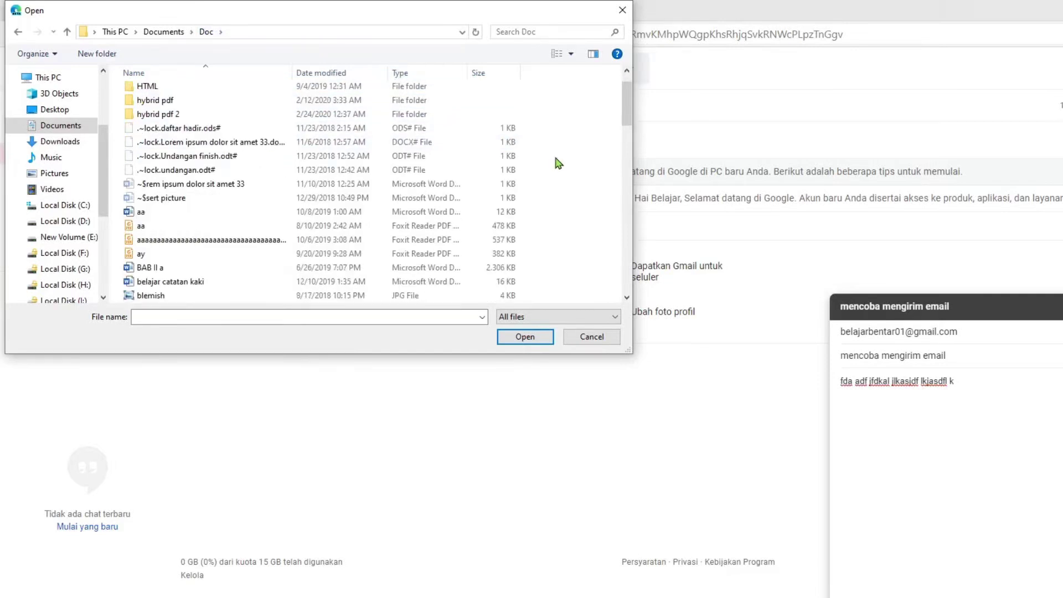
pyautogui.click(490, 216)
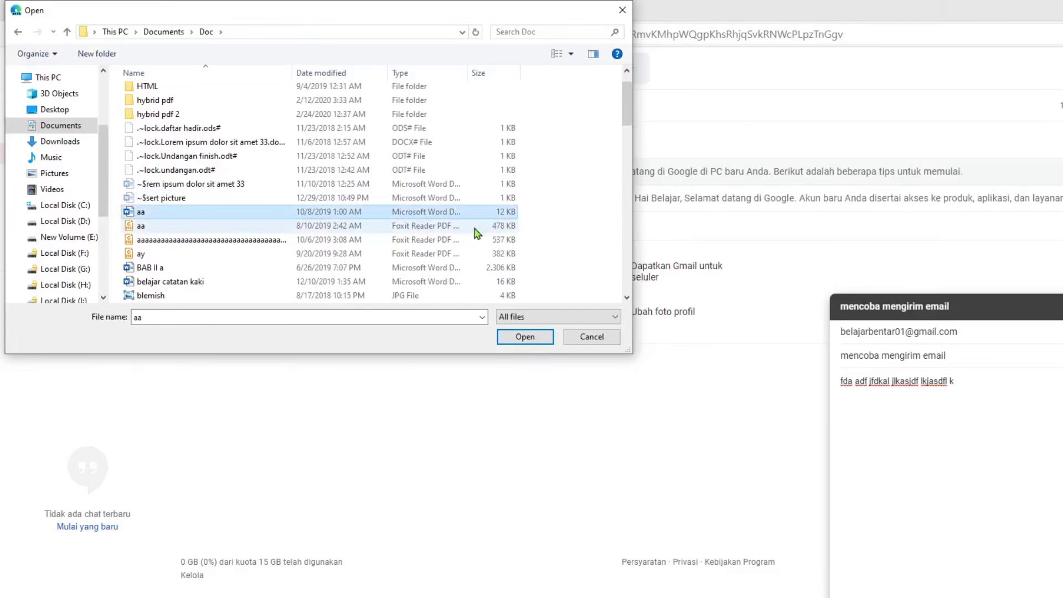
pyautogui.keyDown('shift'); pyautogui.click(474, 228); pyautogui.keyUp('shift')
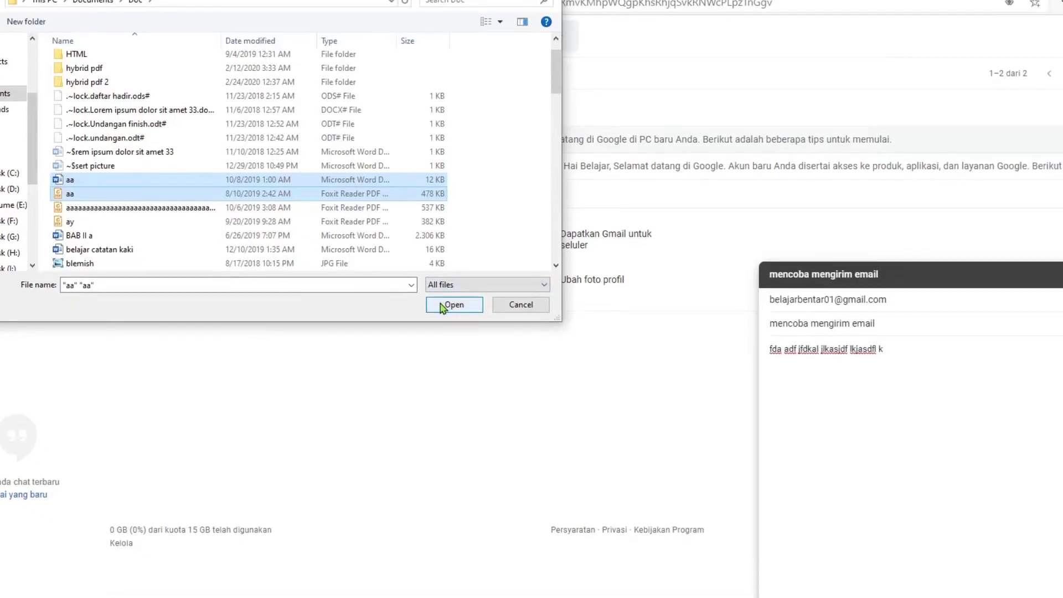
pyautogui.click(524, 337)
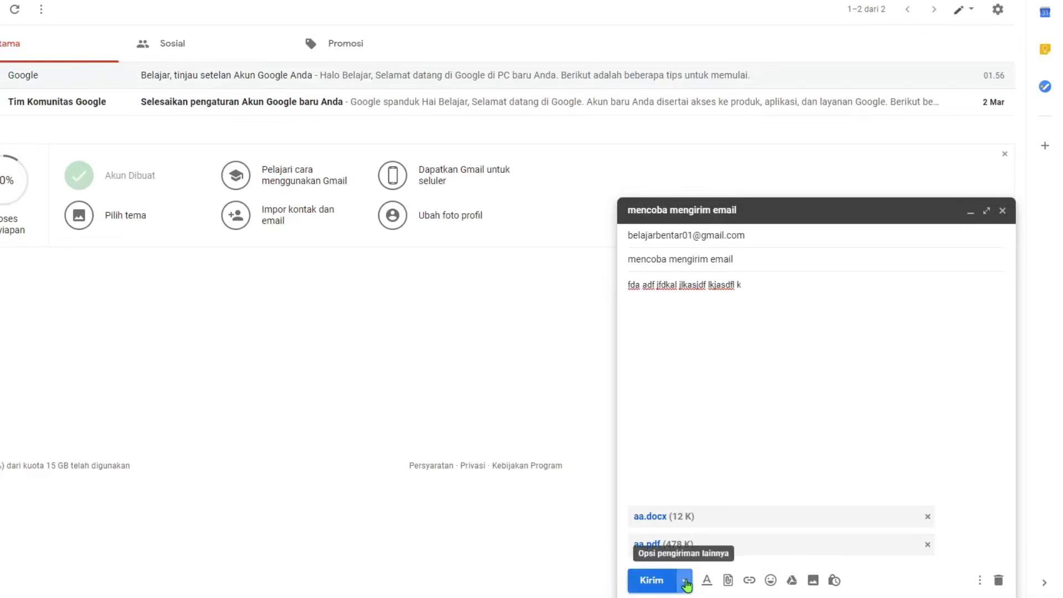
# Schedule the email from the Kirim menu to send on 5 March at 03.17
pyautogui.click(685, 581)
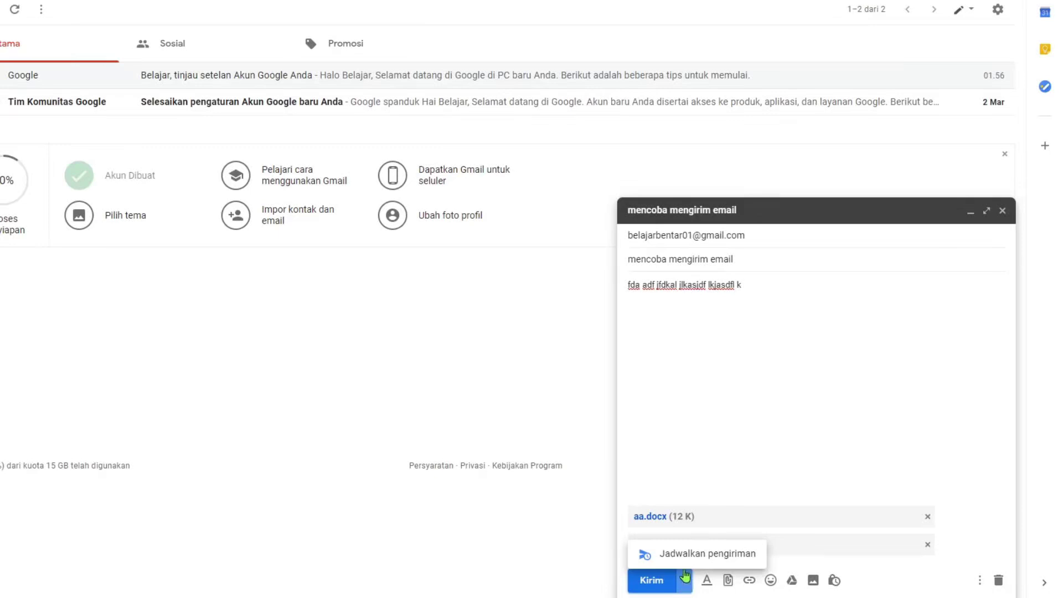
pyautogui.click(685, 557)
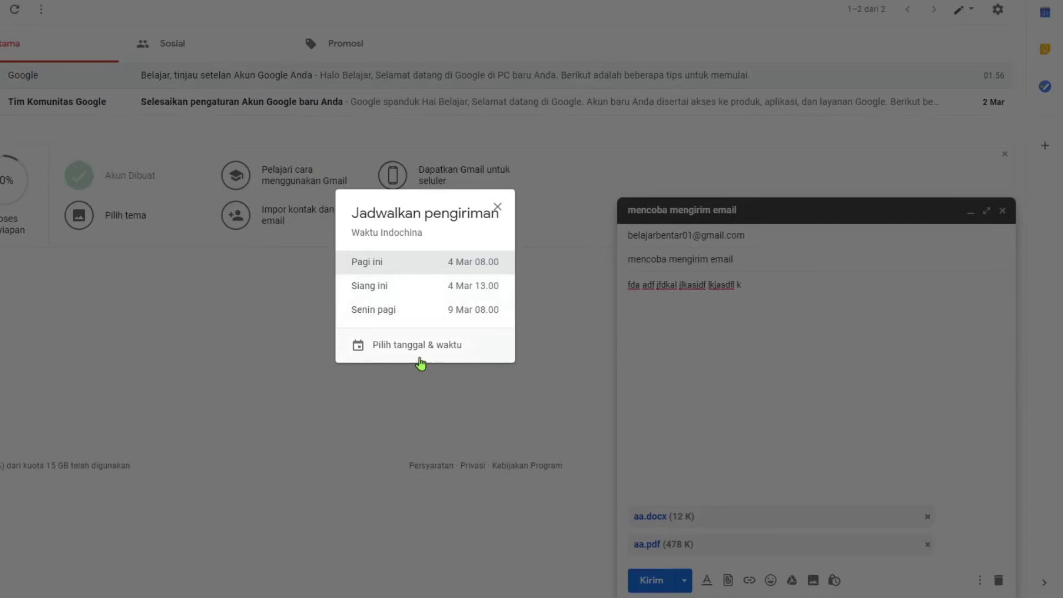
pyautogui.click(423, 349)
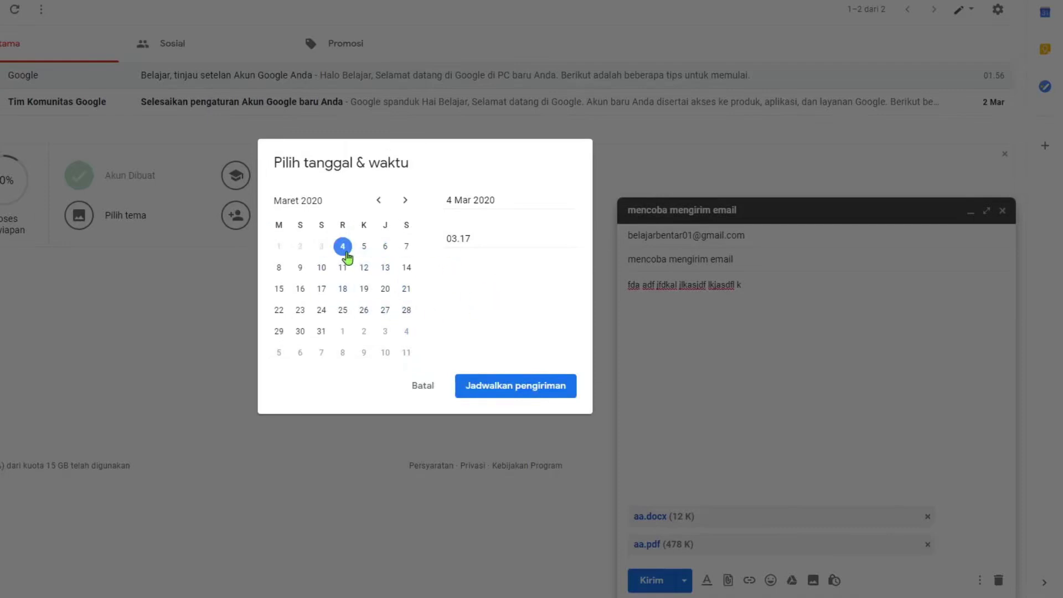
pyautogui.click(369, 254)
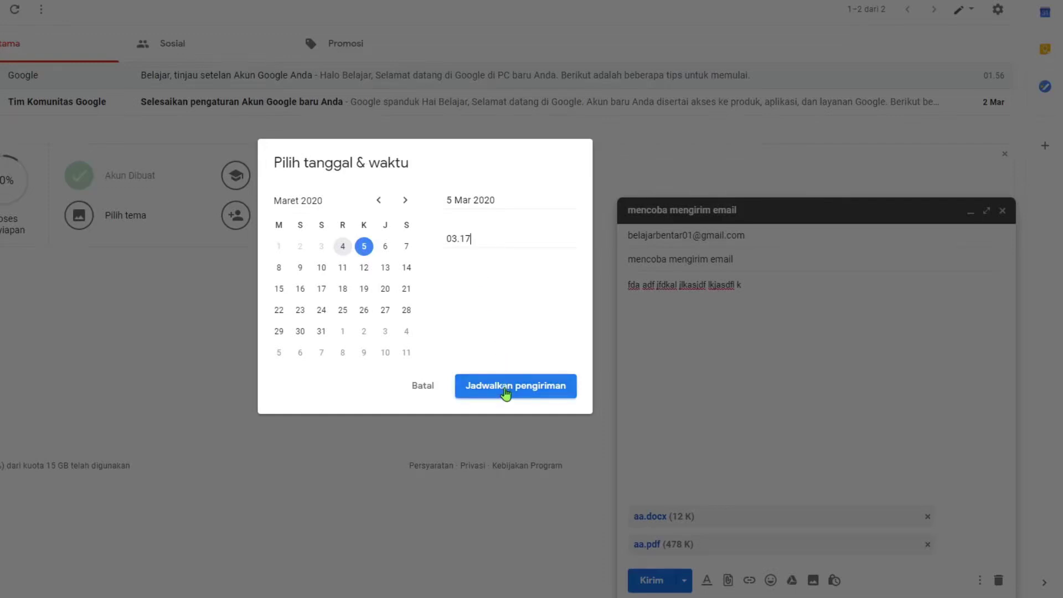
pyautogui.click(506, 390)
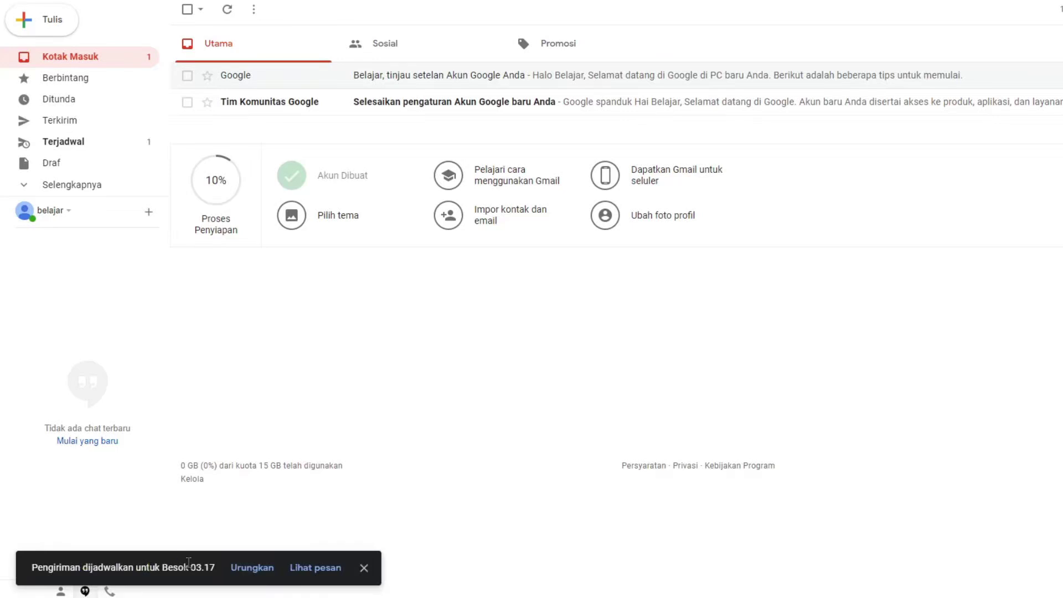
# Undo the 5 March schedule, send the email immediately, and view the sent message
pyautogui.click(244, 571)
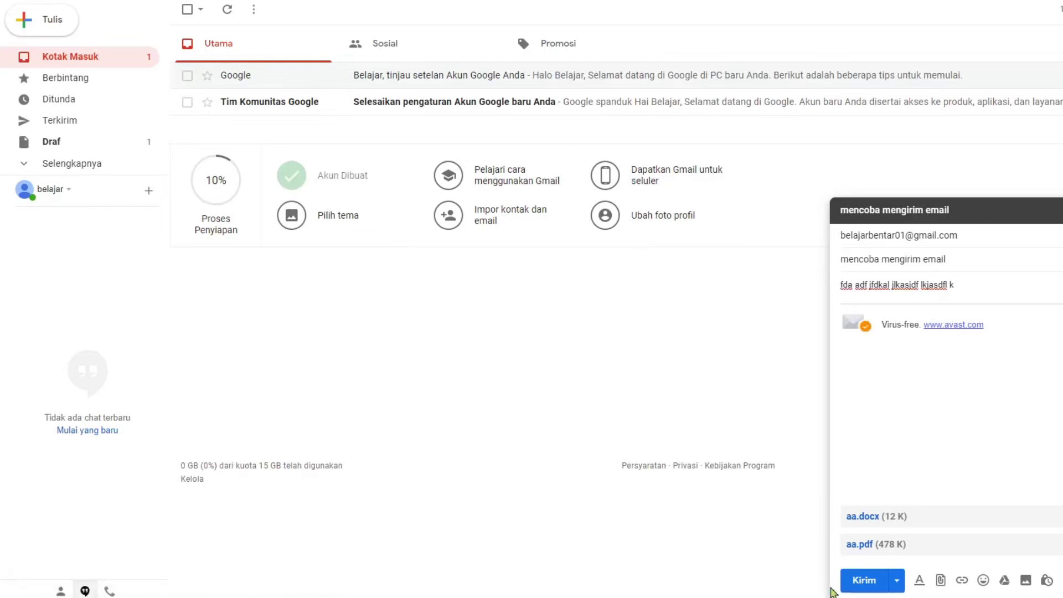
pyautogui.click(856, 580)
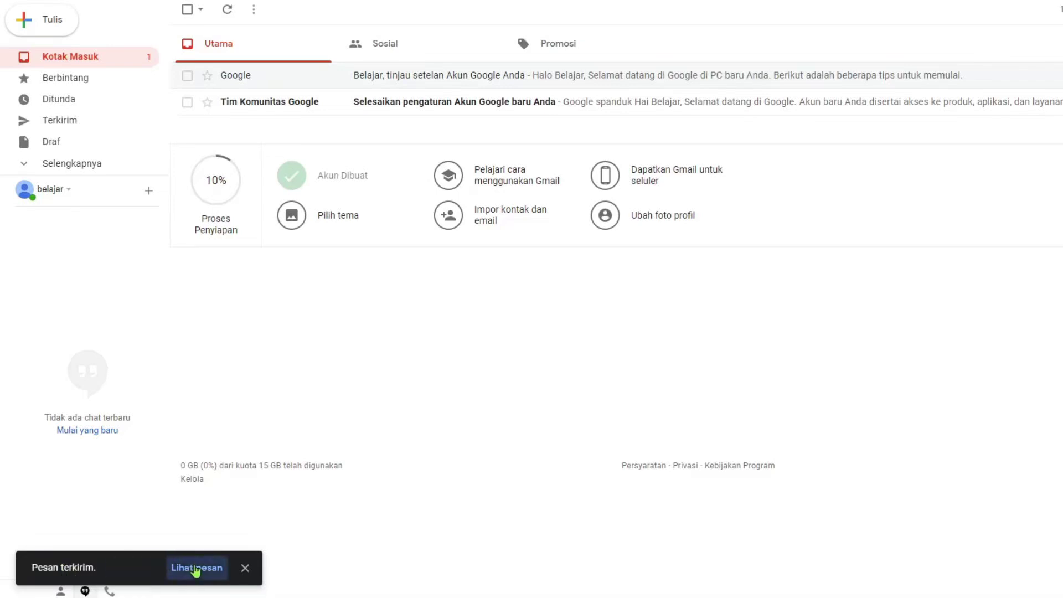
pyautogui.click(195, 569)
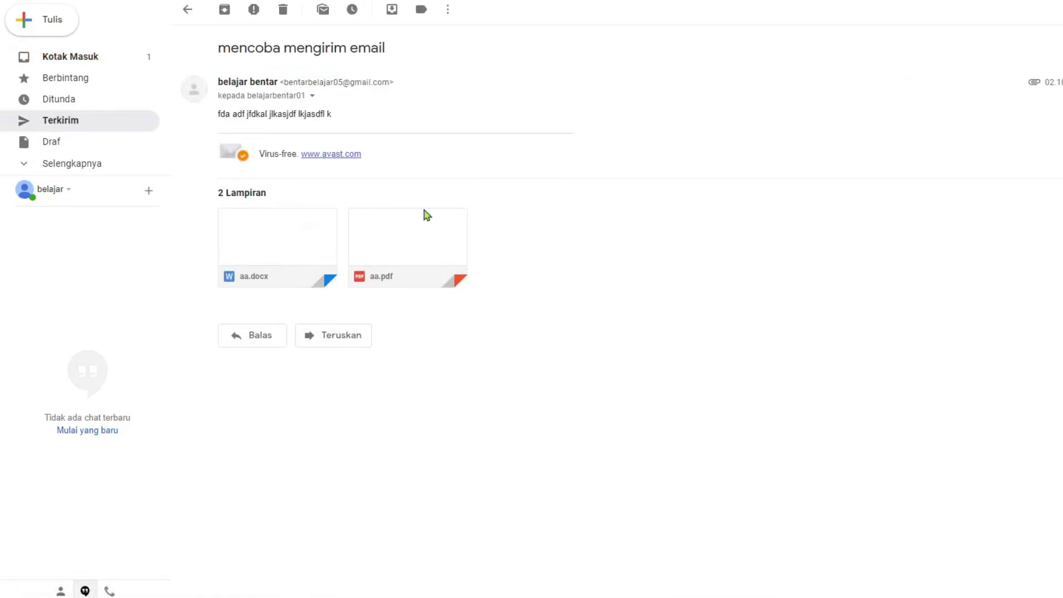
# Snap this Gmail right, maximise the recipient's inbox, and open 'mencoba mengirim email'
pyautogui.moveTo(226, 262)
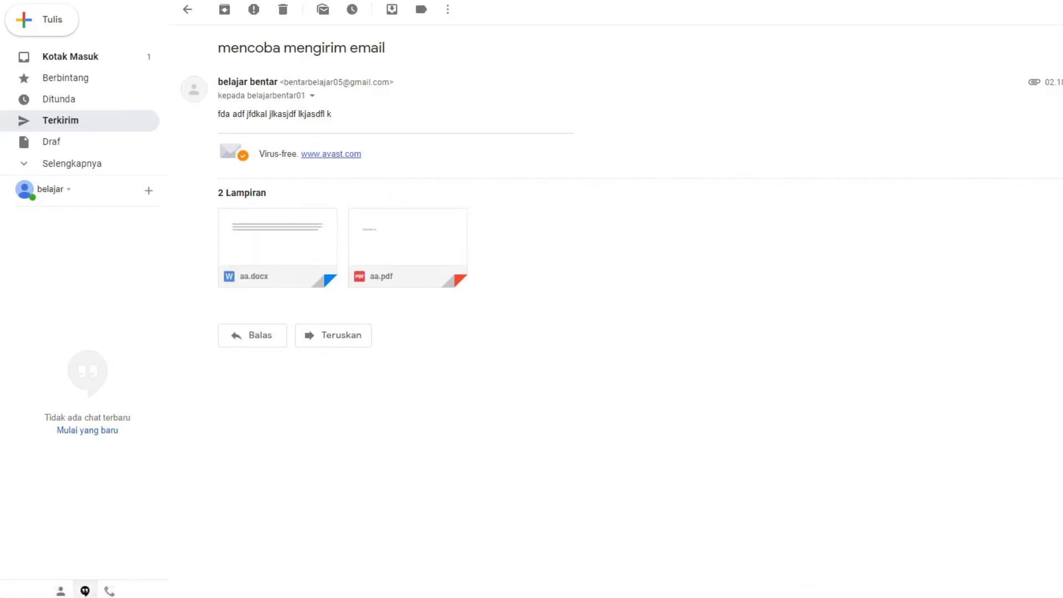
pyautogui.press('super+Right')
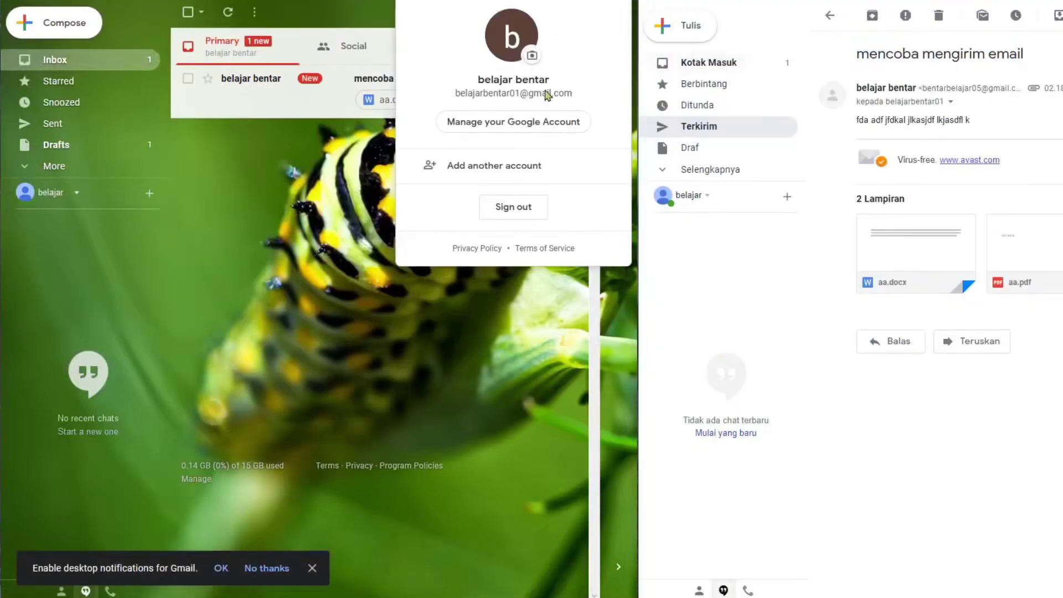
pyautogui.click(498, 61)
pyautogui.press('super+Up')
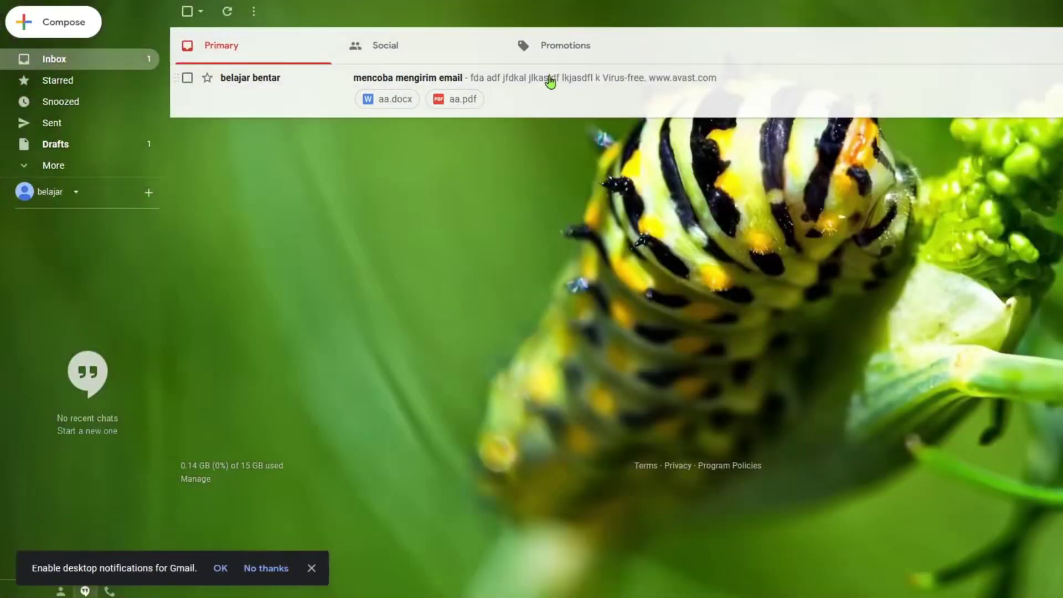
pyautogui.click(550, 82)
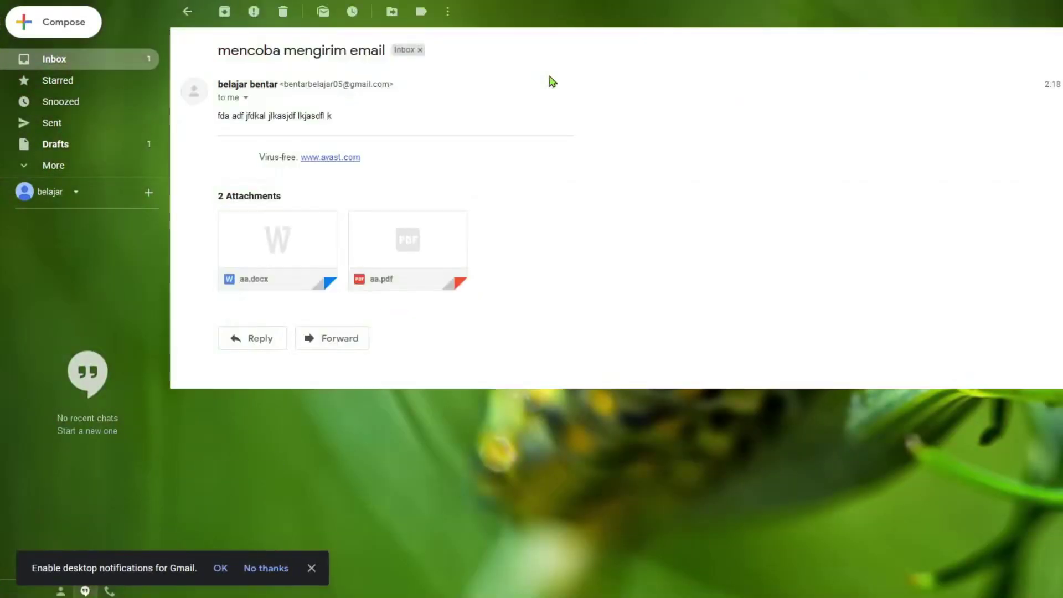